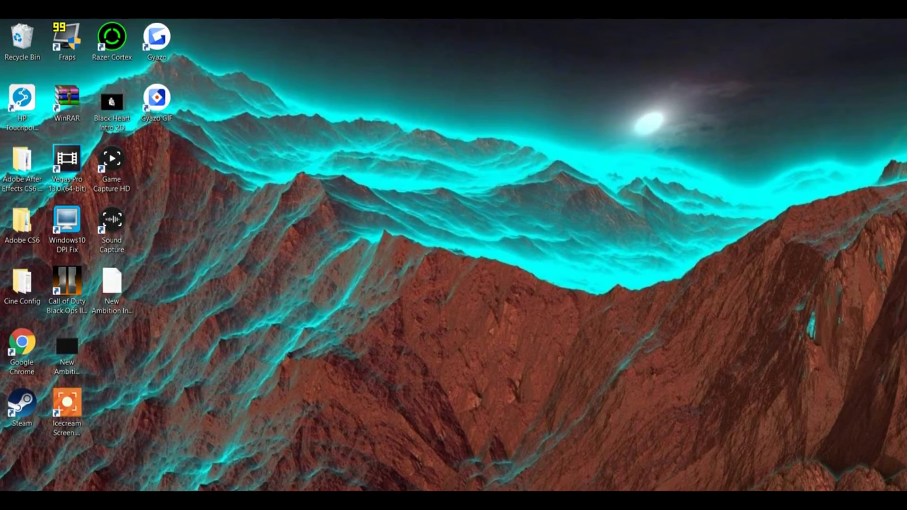
- Switch to the Slide tut project in Vegas Pro and place the playhead inside the clip between markers 7 and 8
mouse_move(342, 500)
left_click(406, 461)
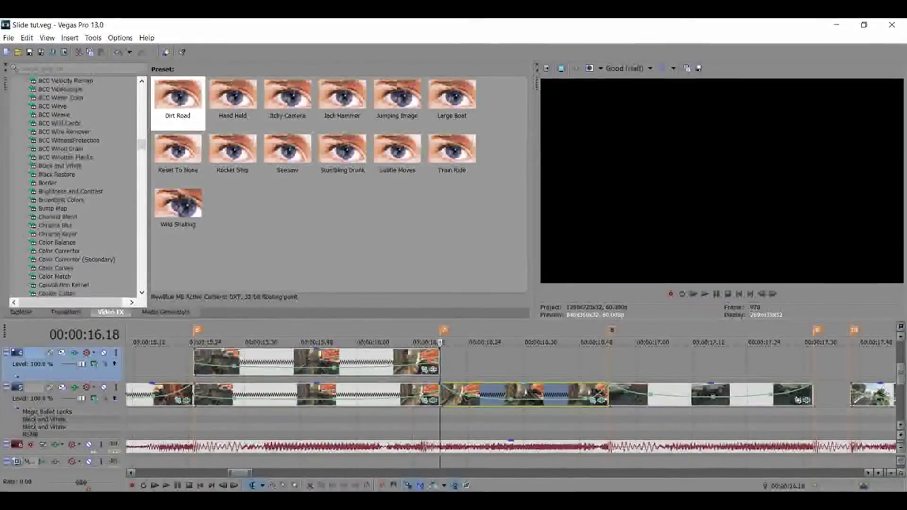
left_click(515, 396)
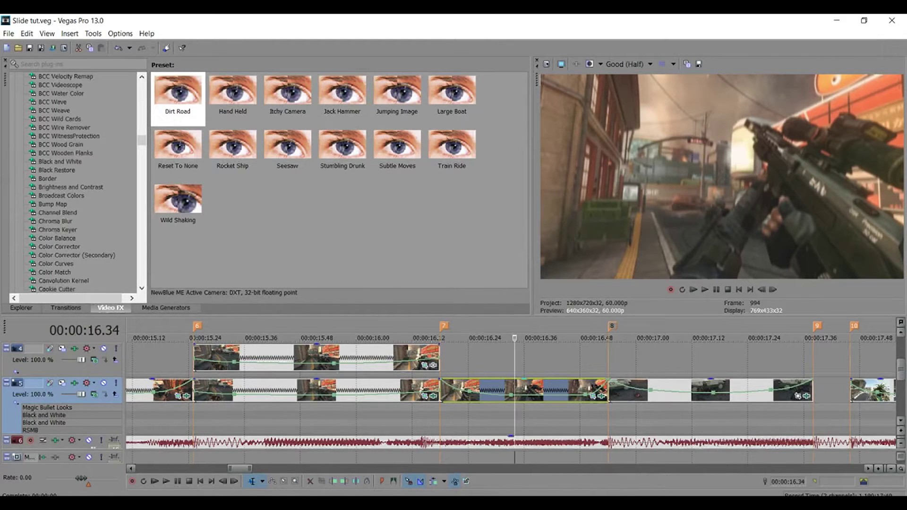
- Examine the first half of the clip after marker 7 frame by frame, backward and forward
key("Left")
key("Left")
key("Left")
key("Left")
key("Left")
key("Left")
key("Left")
key("Left")
key("Left")
key("Left")
key("Left")
key("Left")
key("Left")
key("Left")
key("Left")
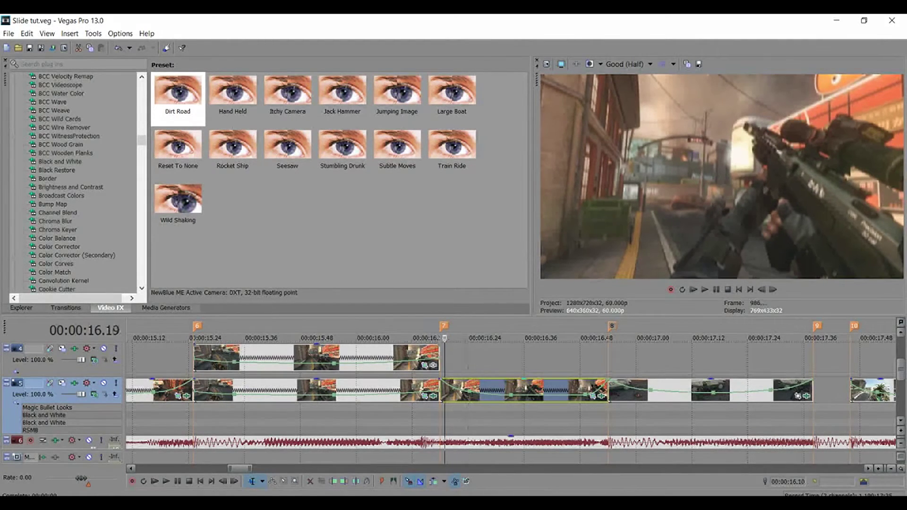
key("Left")
key("Right")
key("Right")
key("Right")
key("Right")
key("Right")
key("Right")
key("Right")
key("Right")
key("Right")
key("Right")
key("Right")
key("Right")
key("Right")
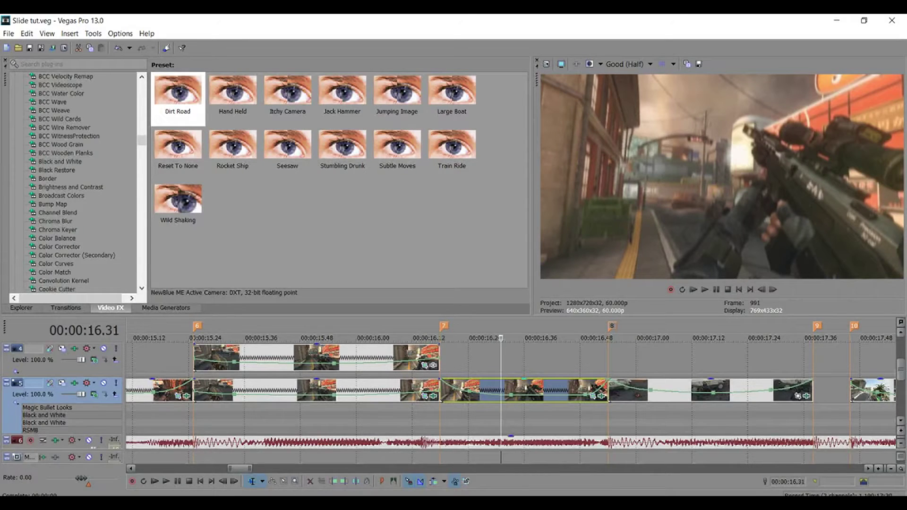
- Move the clip between markers 7 and 8 from track 5 straight up onto track 4
key("Down")
key("Down")
key("Down")
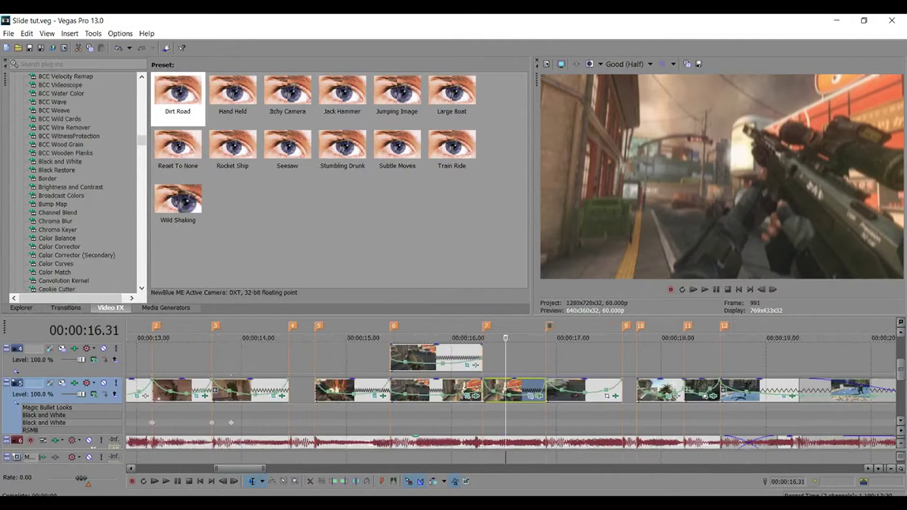
key("Up")
key("Up")
key("Up")
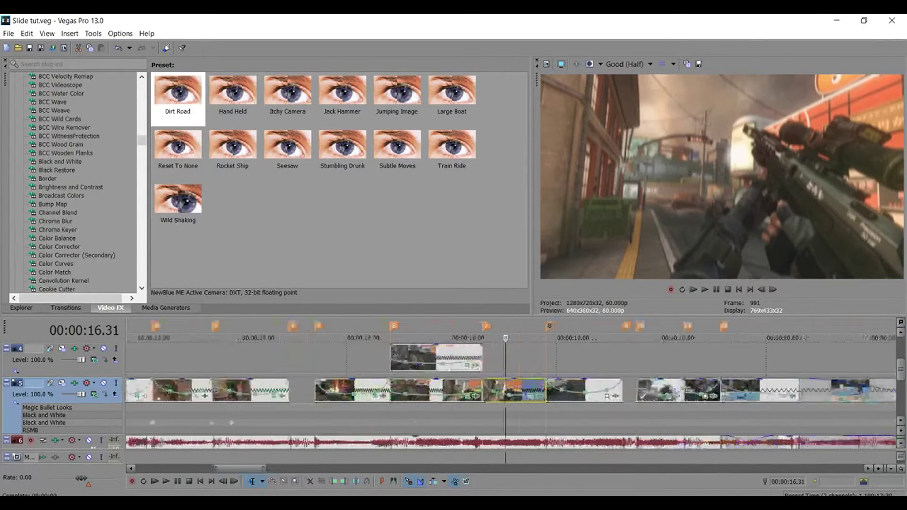
key("Down")
key("Down")
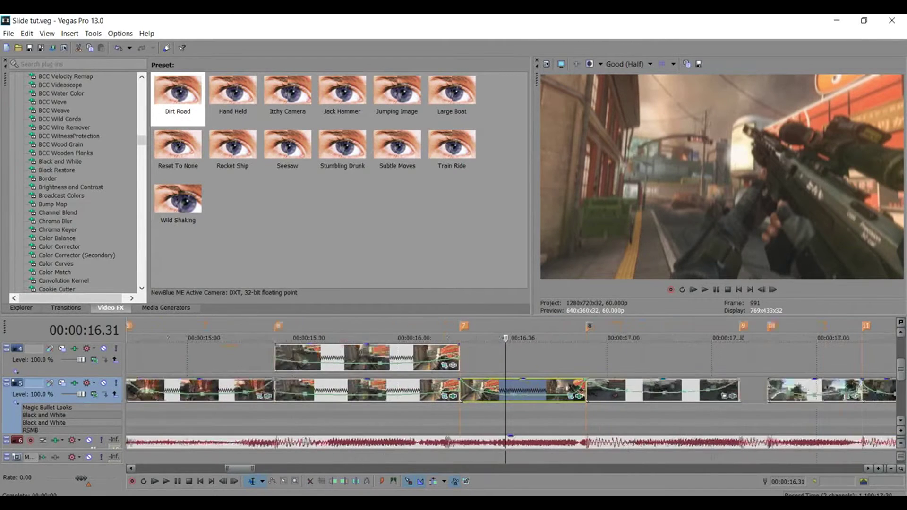
key("Up")
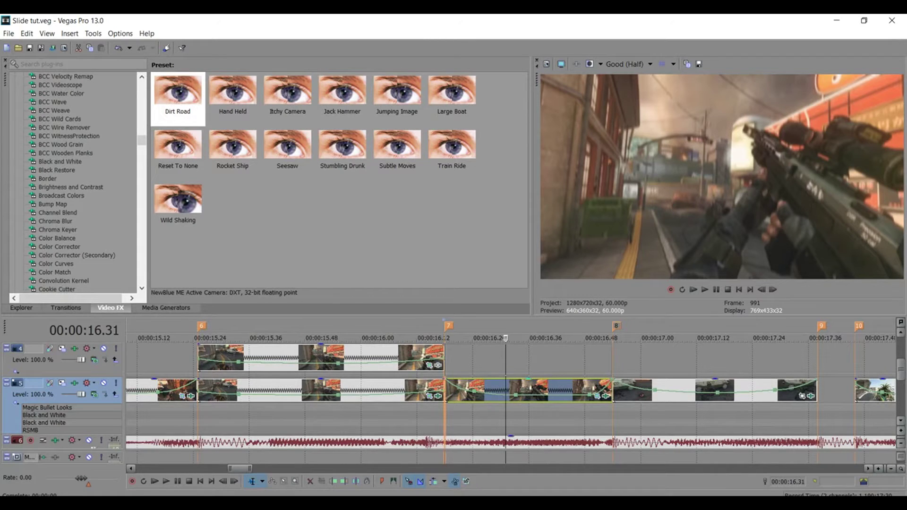
left_click_drag(529, 391, 530, 358)
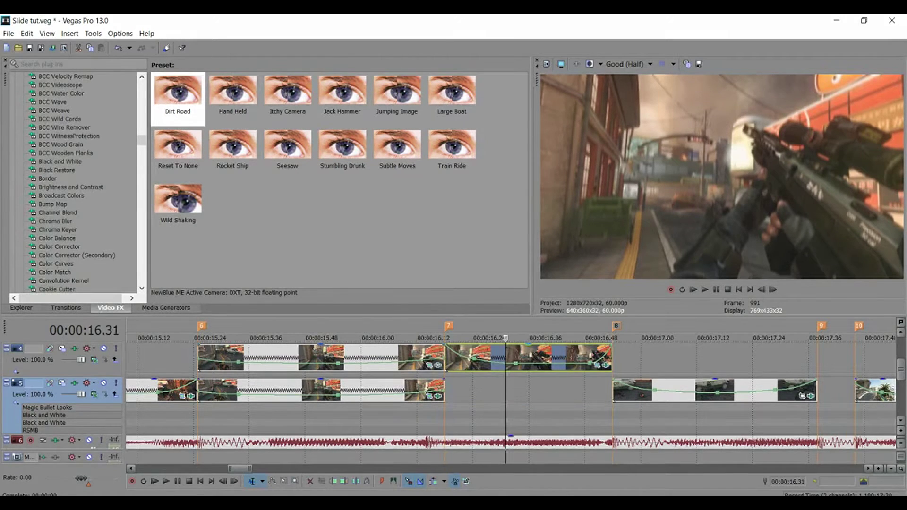
- Add the Custom Overlay 1 video from the Overlays folder to track 5, starting at marker 7 beneath the raised clip
left_click(446, 358)
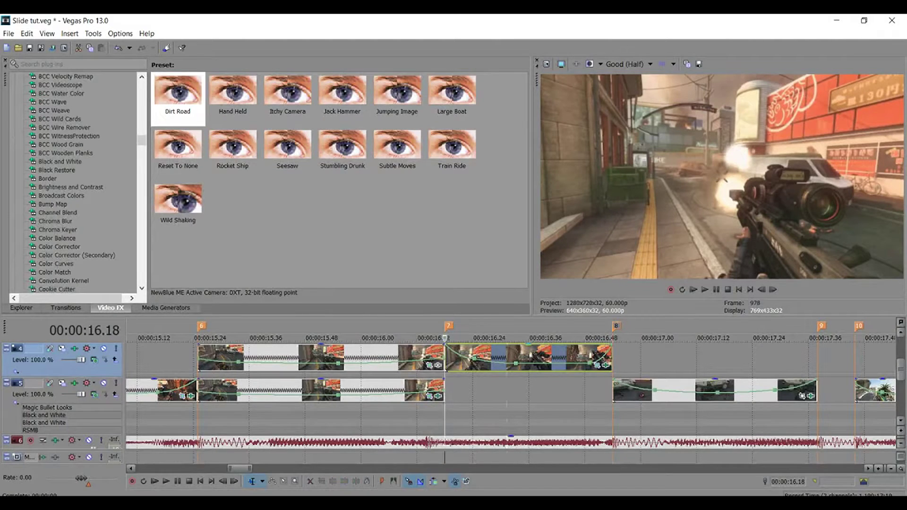
left_click(496, 358)
left_click_drag(496, 338, 552, 338)
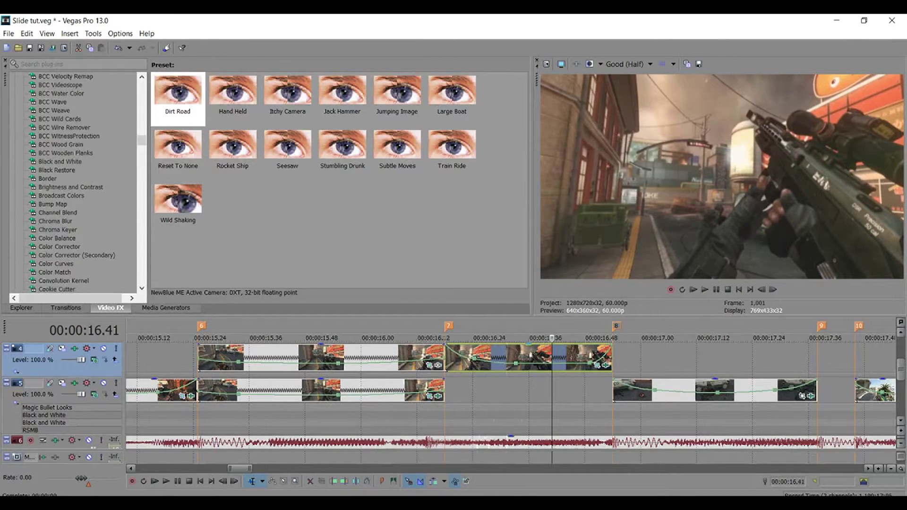
left_click(447, 358)
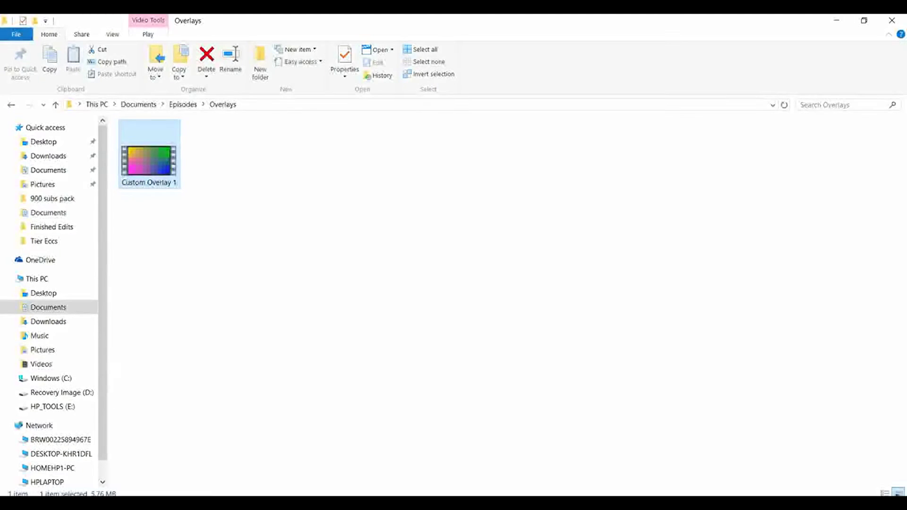
left_click_drag(149, 160, 378, 446)
left_click_drag(530, 358, 529, 390)
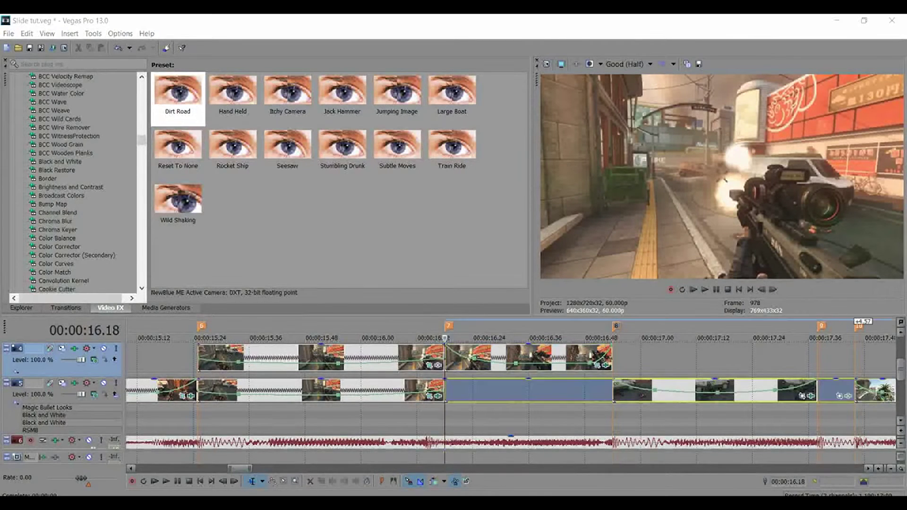
left_click(529, 390)
- Trim the colour overlay on track 5 so it spans exactly from marker 7 to marker 8
scroll(530, 391, "down", 8)
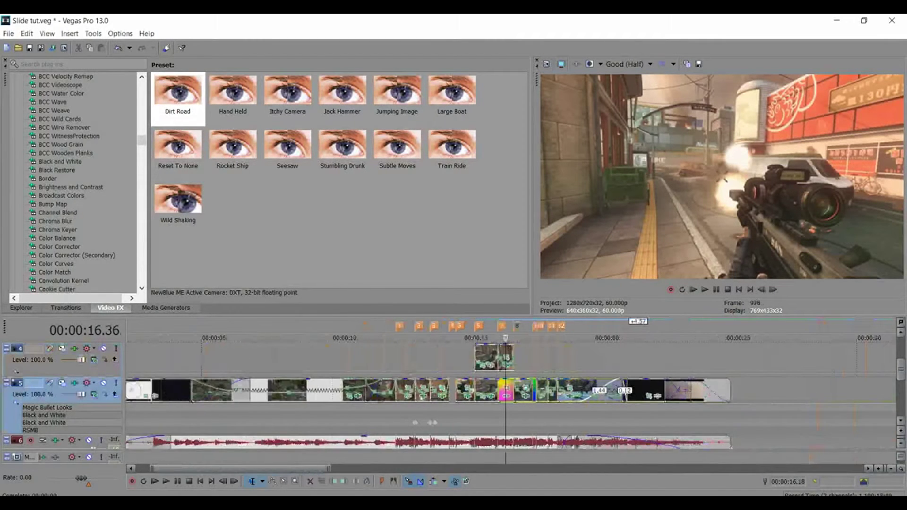
mouse_move(636, 390)
left_mouse_down()
mouse_move(514, 390)
mouse_move(523, 367)
left_mouse_up()
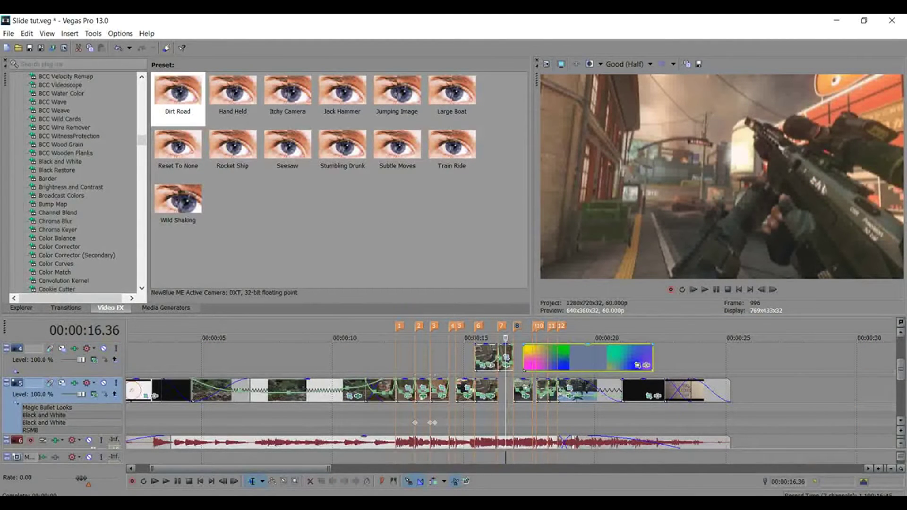
mouse_move(652, 358)
left_mouse_down()
mouse_move(519, 361)
mouse_move(513, 390)
left_mouse_up()
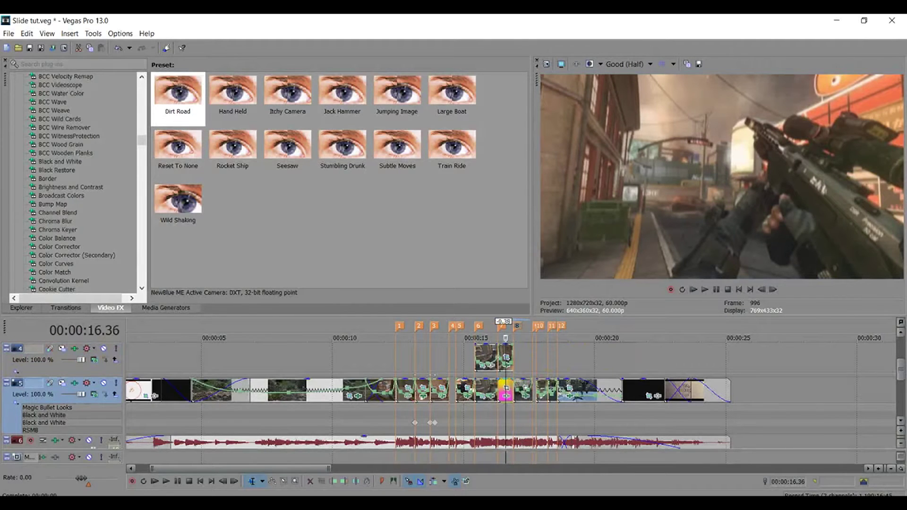
left_click(499, 391)
scroll(499, 390, "up", 6)
left_click(552, 391)
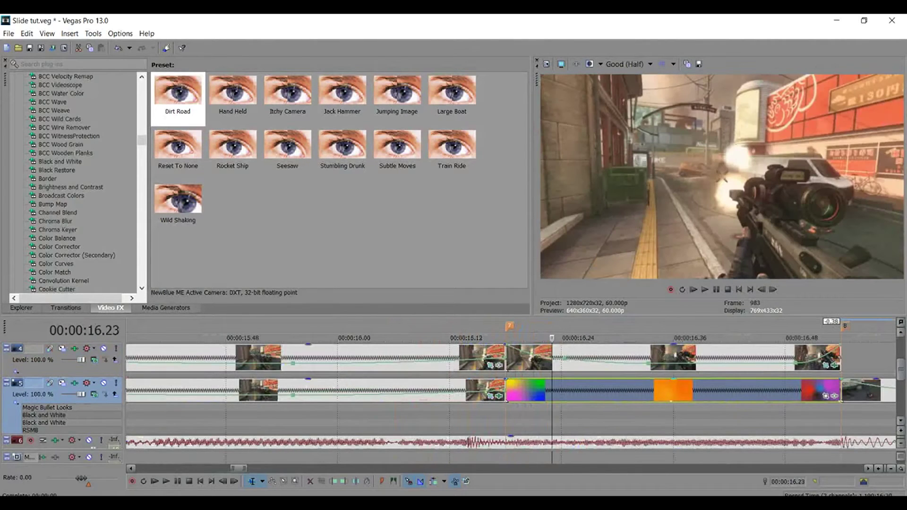
- Apply the Color Corrector (Secondary) effect with the Invert Color preset to the overlay event on track 5
scroll(71, 182, "down", 10)
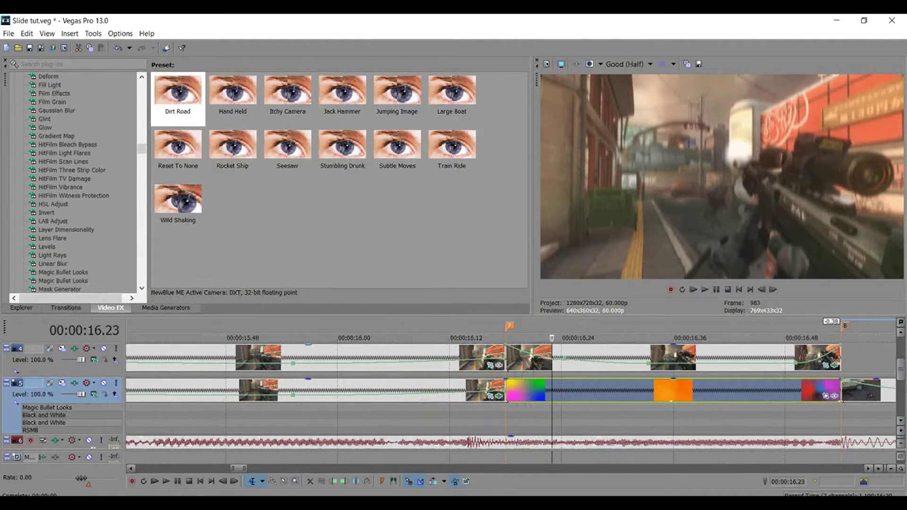
scroll(71, 182, "up", 6)
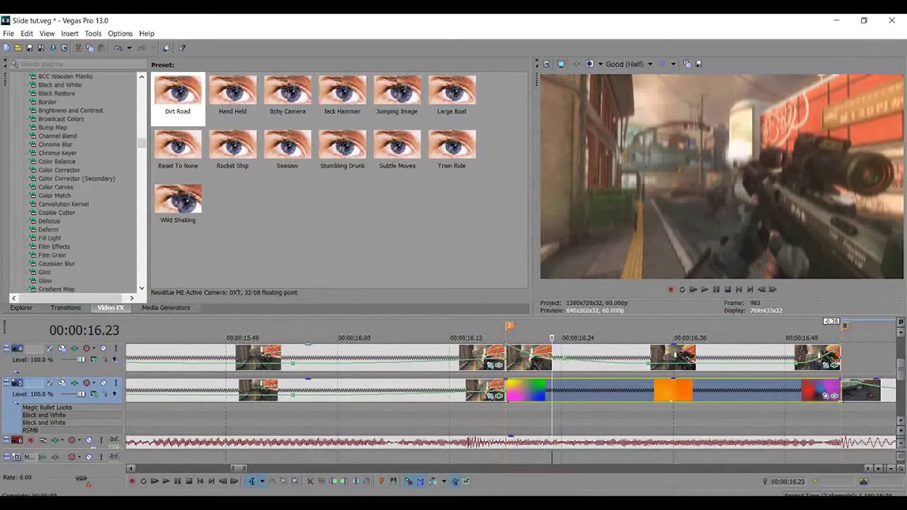
left_click(77, 179)
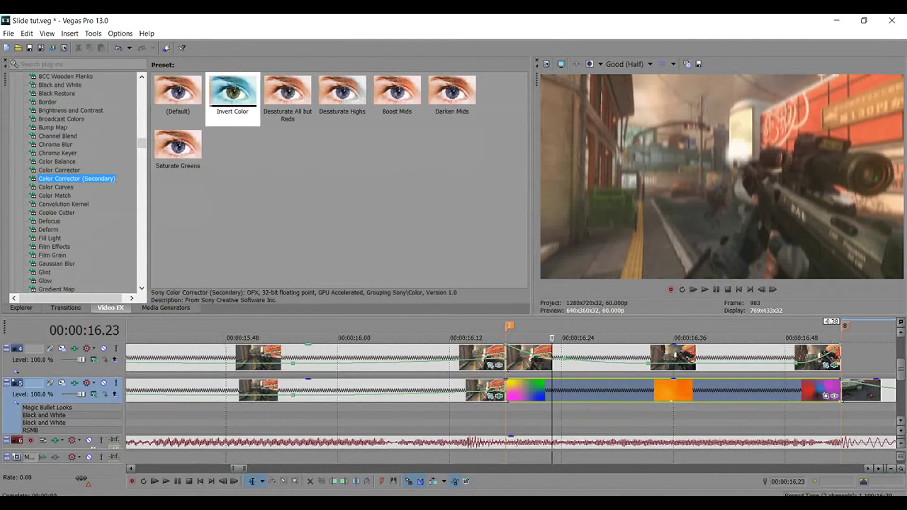
left_click(232, 95)
left_click_drag(233, 95, 586, 391)
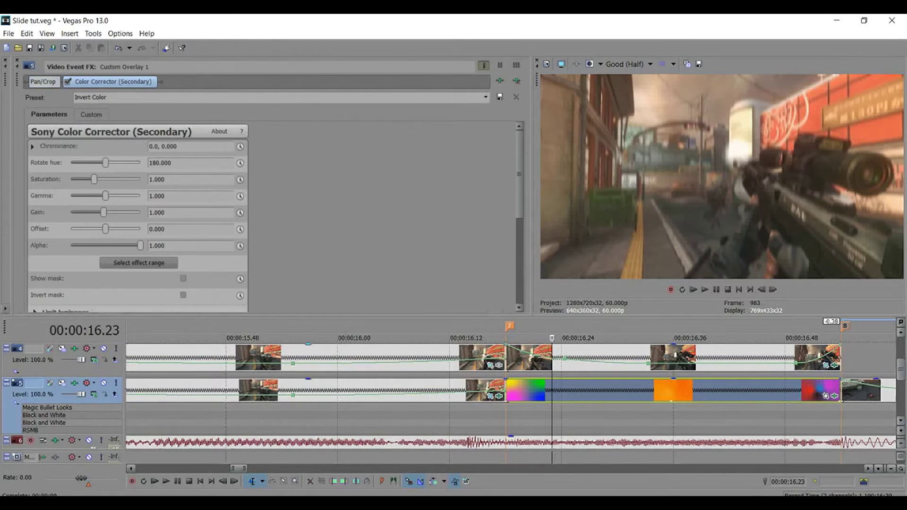
left_click(17, 60)
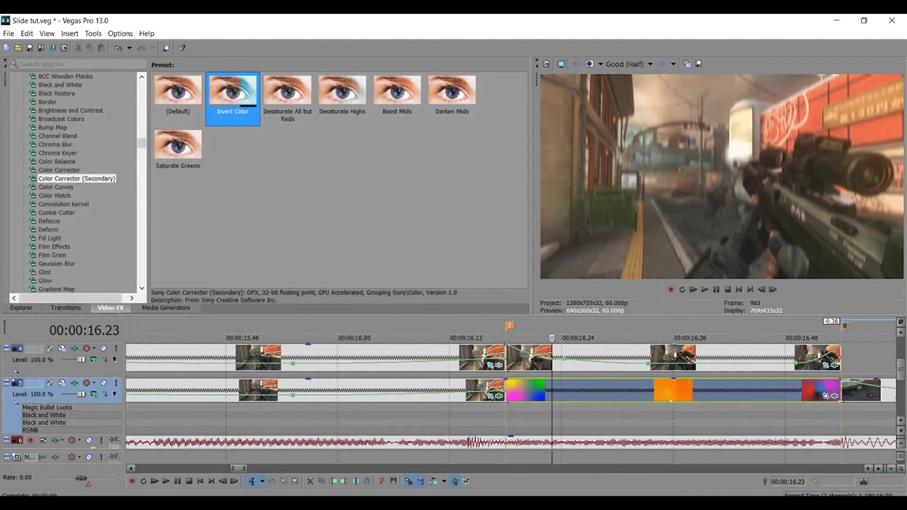
- Apply the Chroma Keyer effect with the Real coloure effect preset to the track 4 clip above the overlay
left_click(590, 357)
scroll(590, 358, "down", 3)
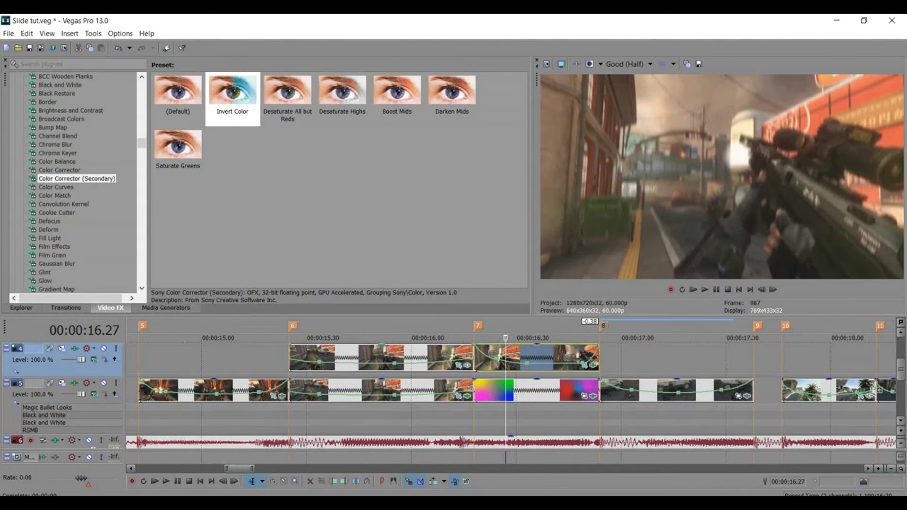
scroll(73, 182, "up", 15)
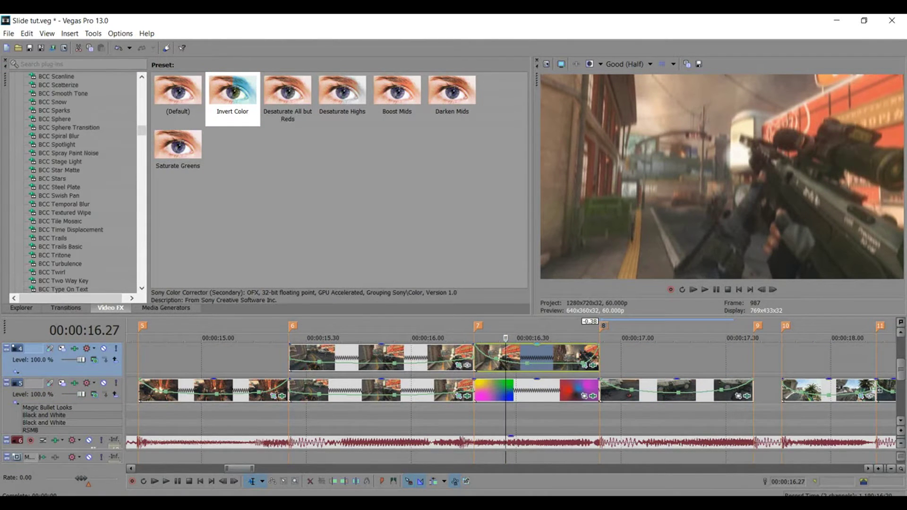
scroll(73, 182, "down", 10)
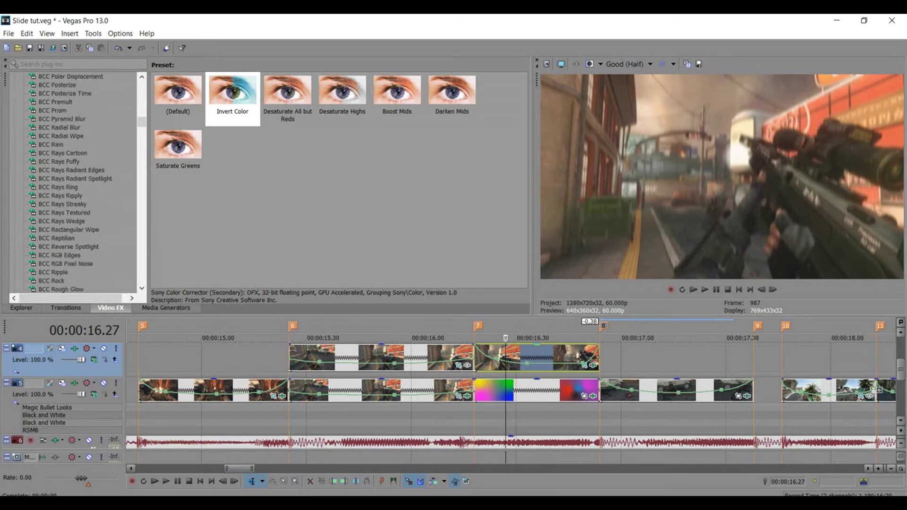
scroll(73, 182, "down", 10)
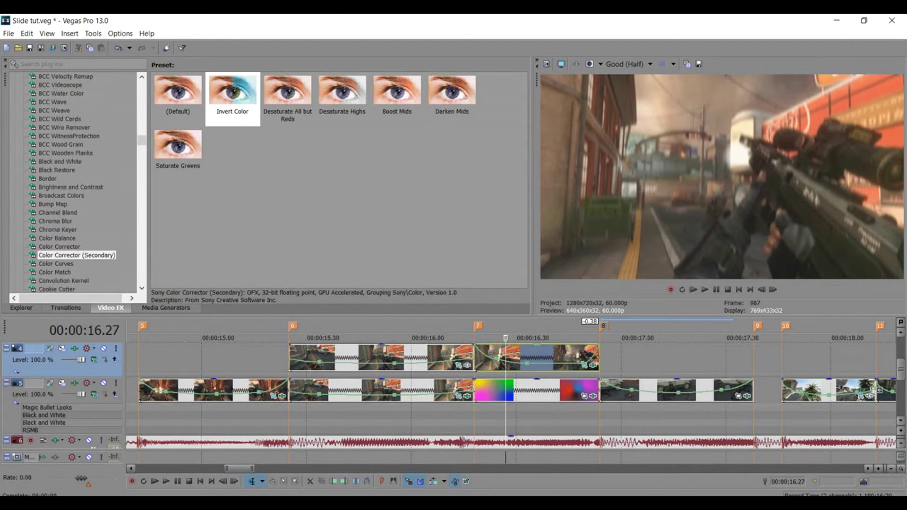
left_click(57, 230)
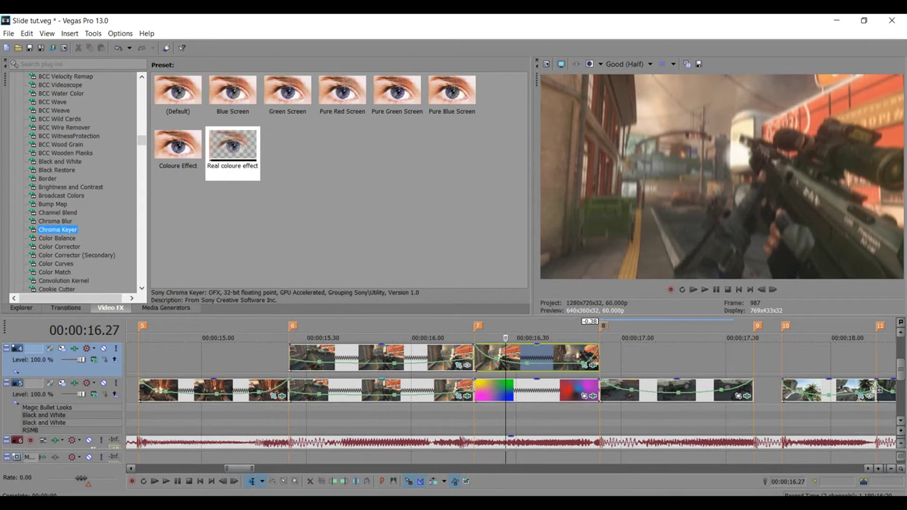
left_click(233, 148)
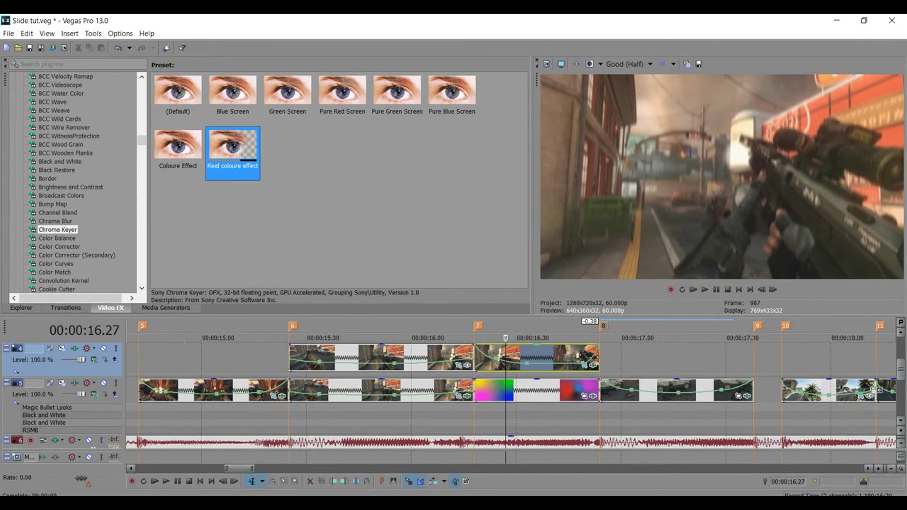
left_click_drag(233, 148, 536, 358)
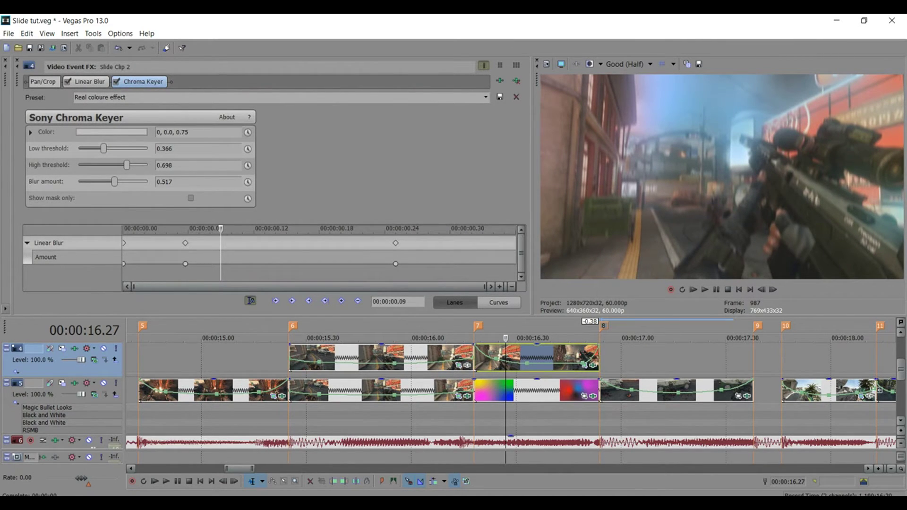
- Check how the keyed overlay colours look over several frames of the clip, and close the effect settings
left_click(517, 390)
mouse_move(516, 338)
left_mouse_down()
mouse_move(531, 338)
mouse_move(494, 338)
mouse_move(523, 339)
left_mouse_up()
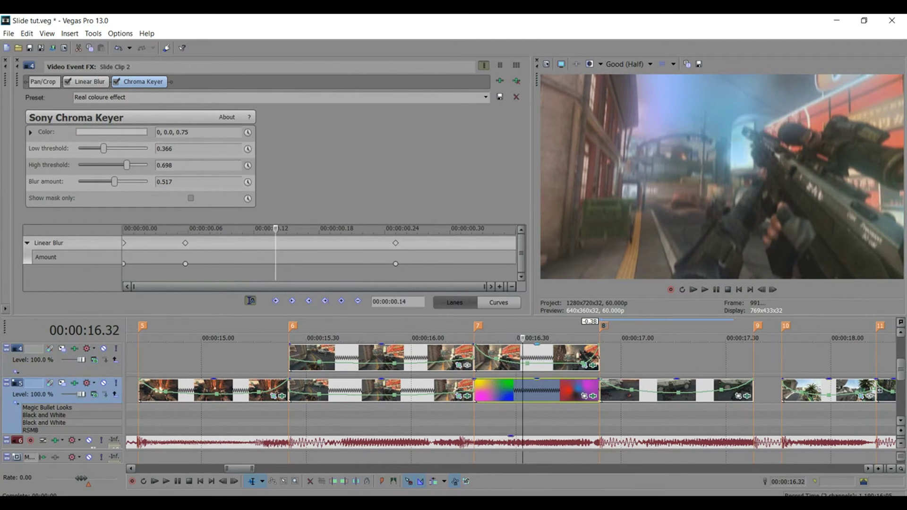
left_click(510, 358)
key("Left")
key("Left")
key("Left")
key("Left")
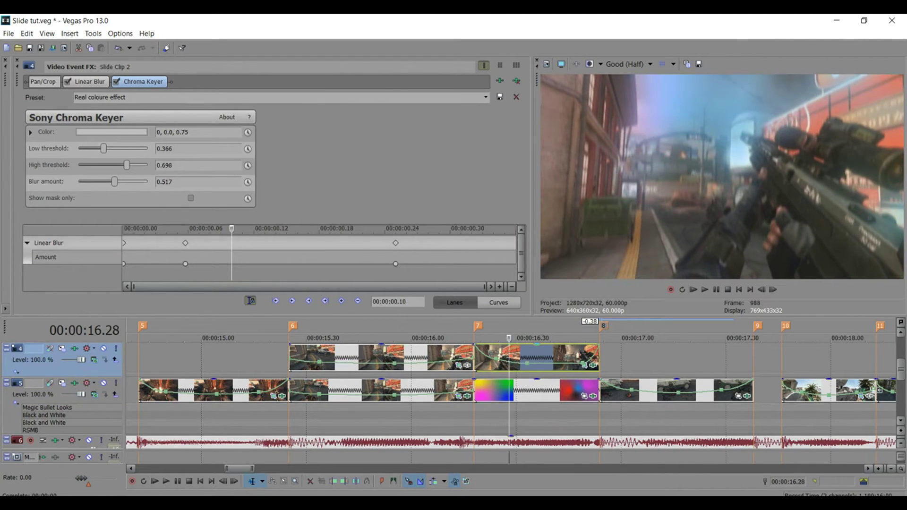
key("Left")
key("Left")
key("Left")
key("Right")
key("Right")
key("Right")
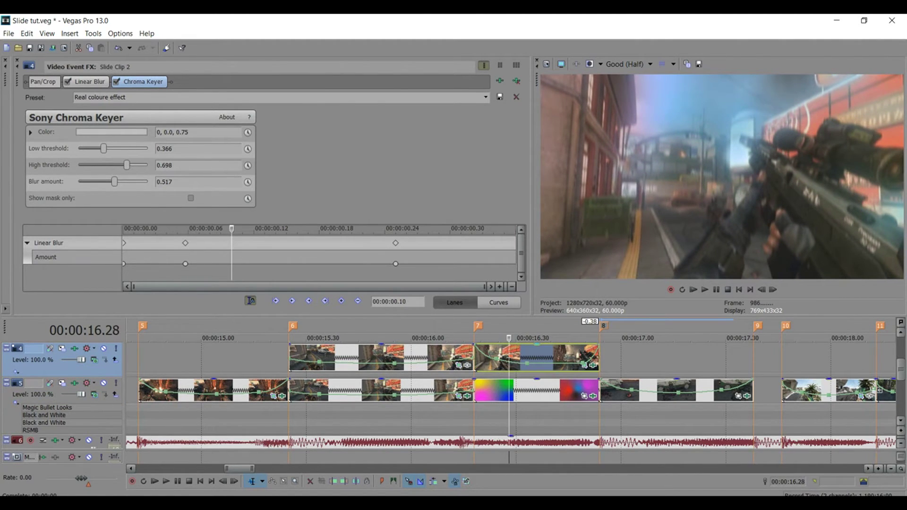
left_click(17, 60)
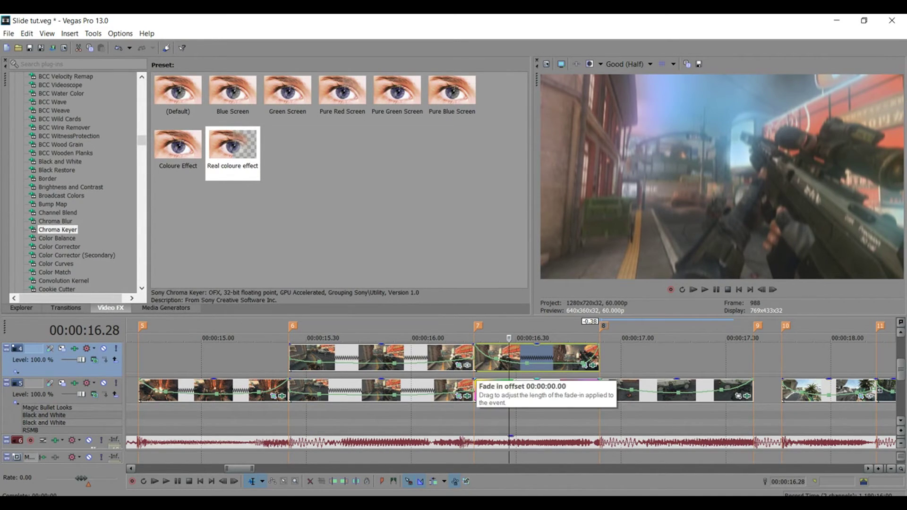
- Add a fade-in from marker 7 to about 00:00:16.28 and a similar-length fade-out ending at marker 8 to the overlay event
left_click_drag(475, 381, 509, 381)
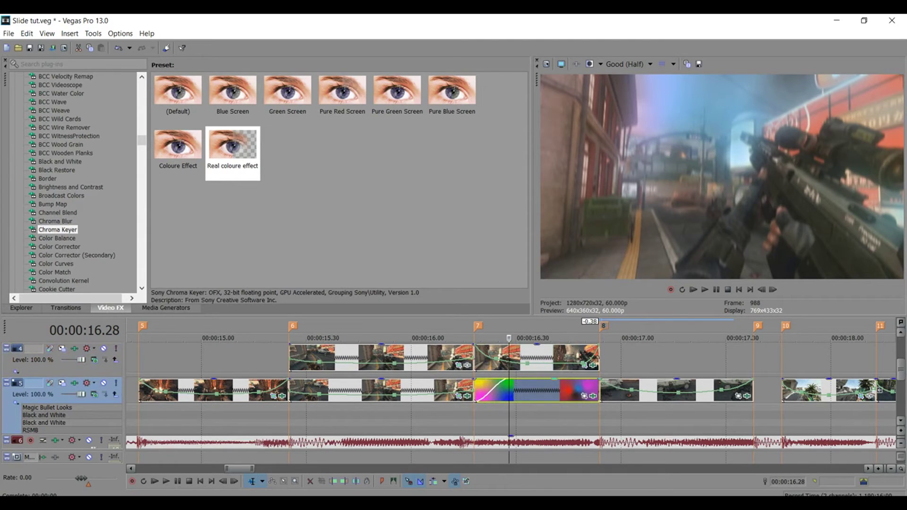
left_click_drag(600, 380, 560, 381)
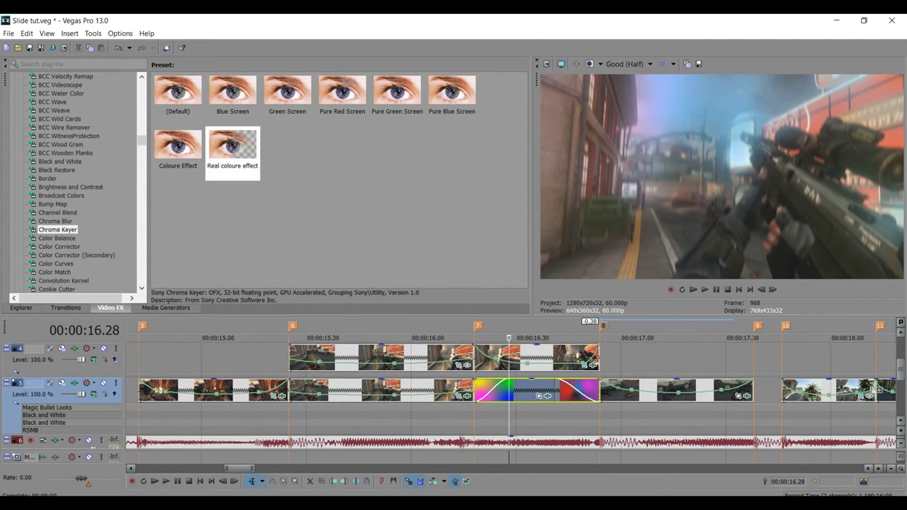
- Apply the NewBlue ME Zoom Blur effect with the Active Zoom preset to the overlay event on track 5
scroll(73, 182, "down", 20)
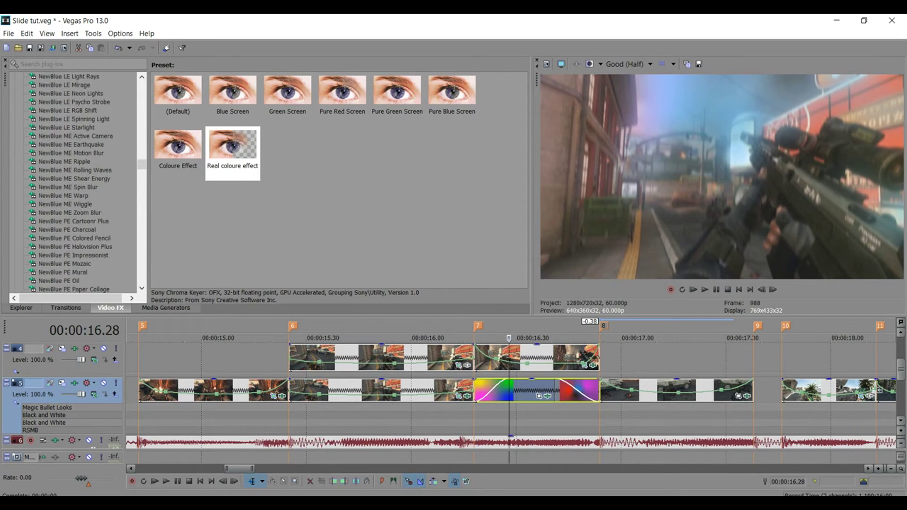
left_click(70, 213)
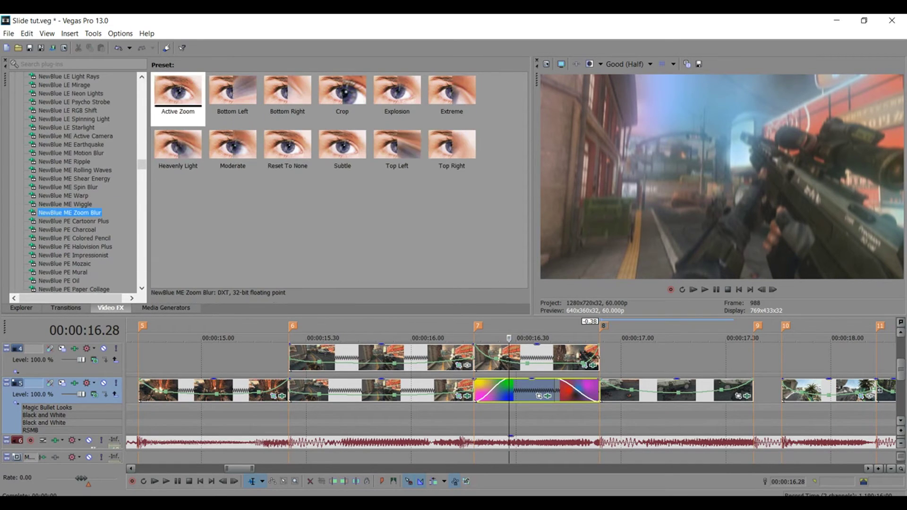
left_click(178, 94)
left_click_drag(178, 94, 532, 390)
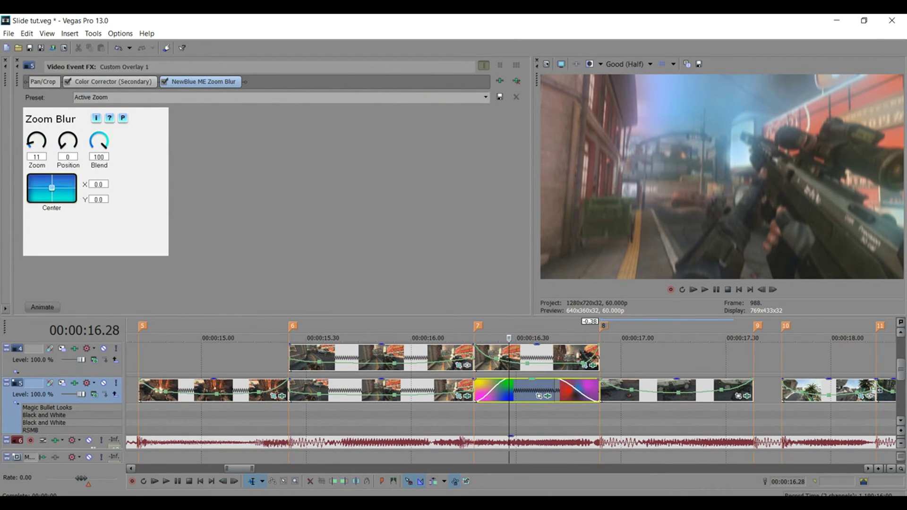
- Check how the zoom-blurred overlay looks on the clip by scrubbing between about 00:00:16.24 and 00:00:16.38
left_click(545, 388)
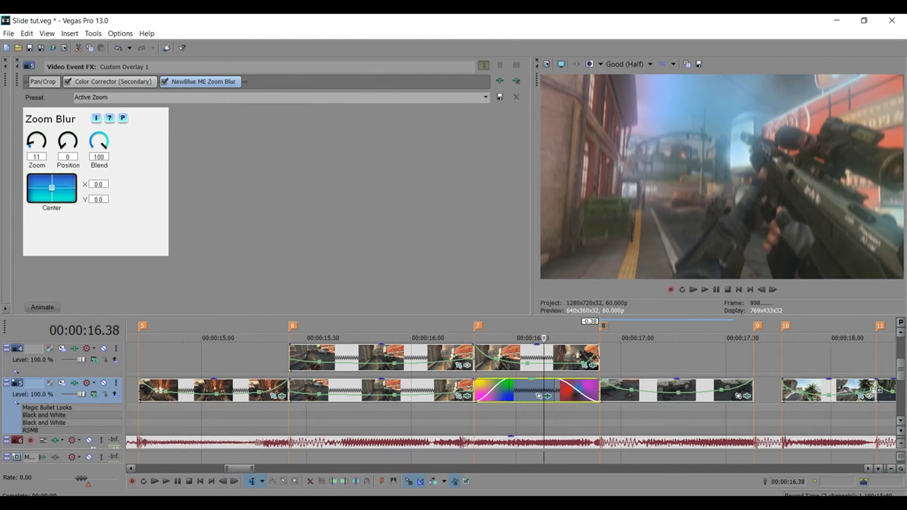
left_click_drag(544, 338, 494, 339)
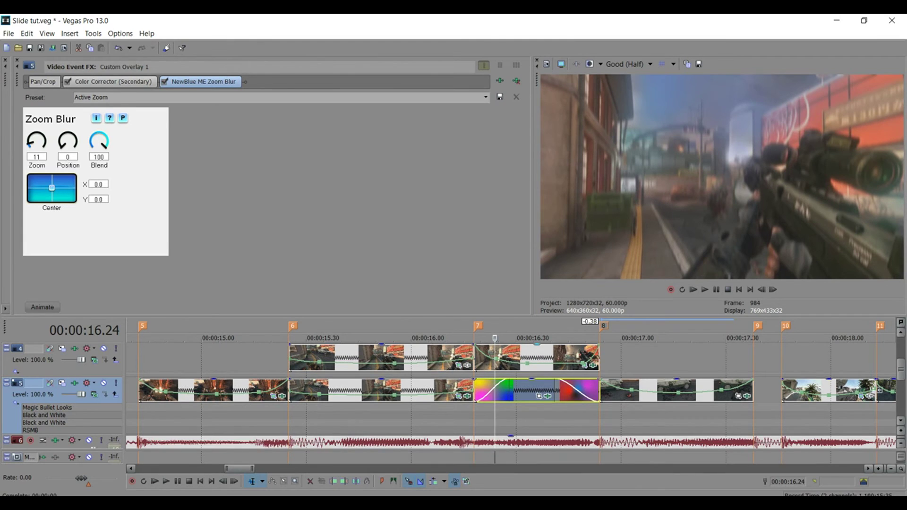
left_click_drag(495, 338, 534, 339)
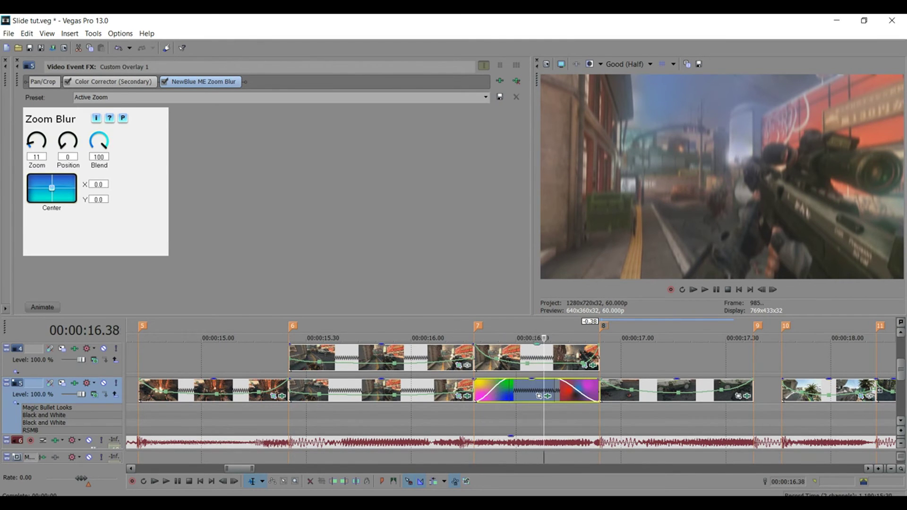